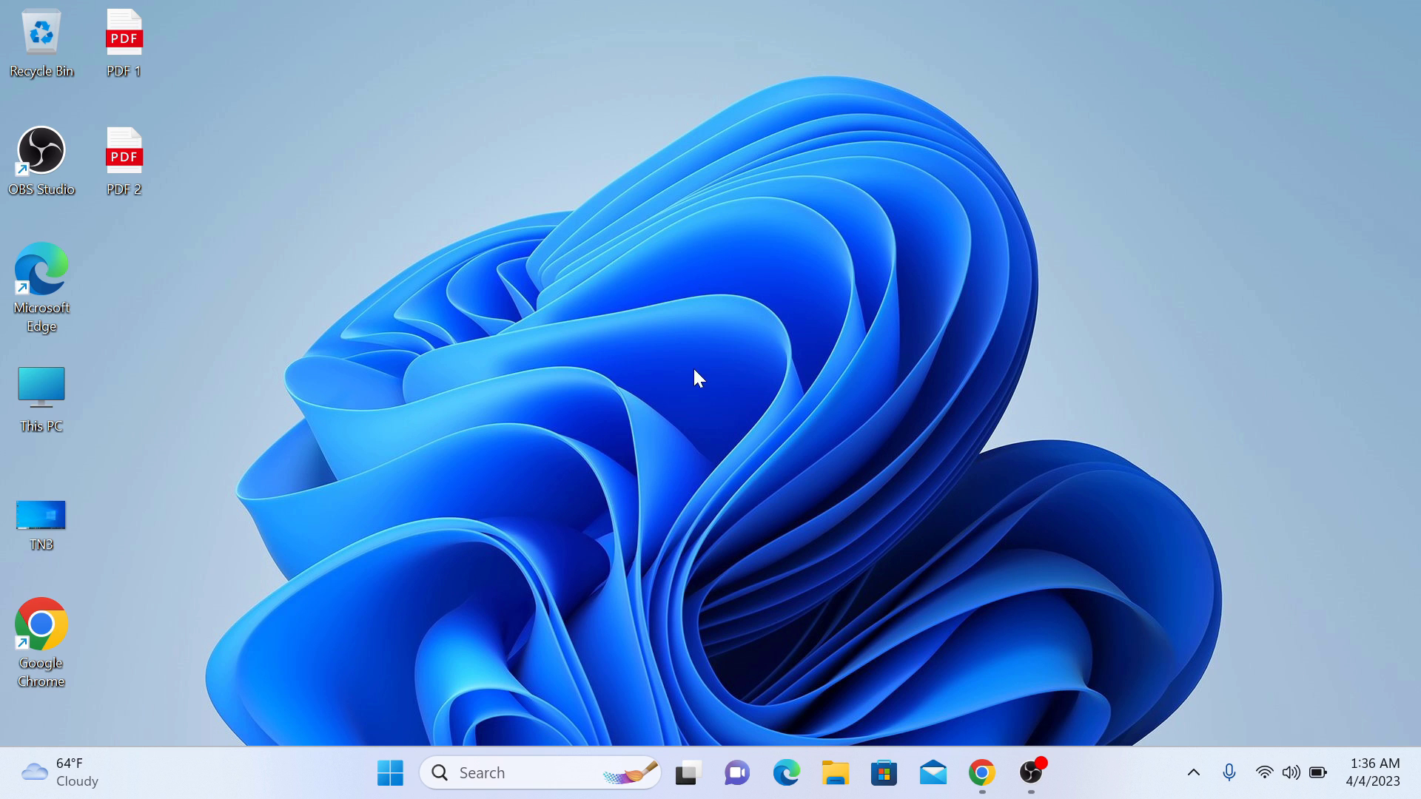
Open PDF 1 and PDF 2 from the desktop in Microsoft Edge for viewing
{"action": "left_click_drag", "start_coordinate": [227, 3], "coordinate": [139, 236]}
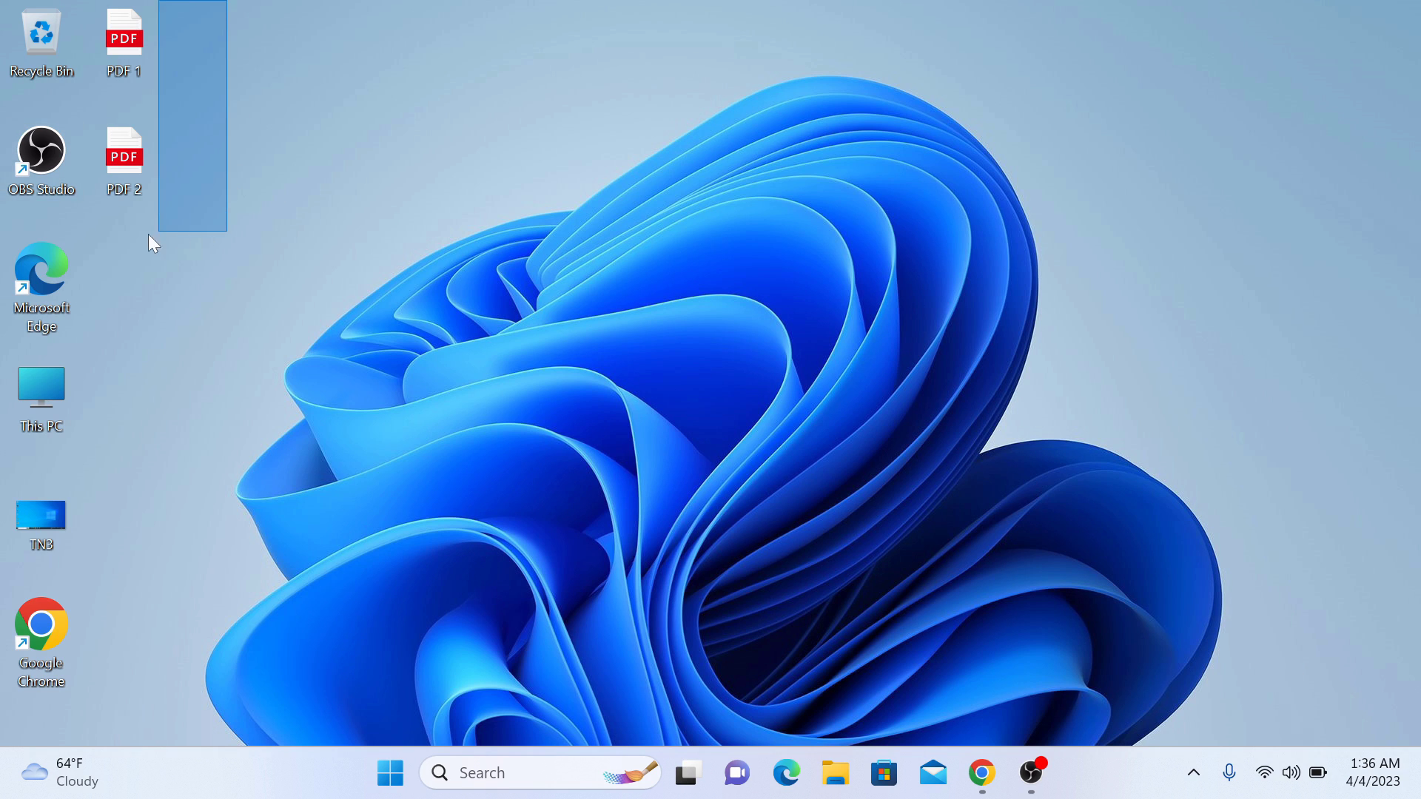
{"action": "left_click", "coordinate": [299, 146]}
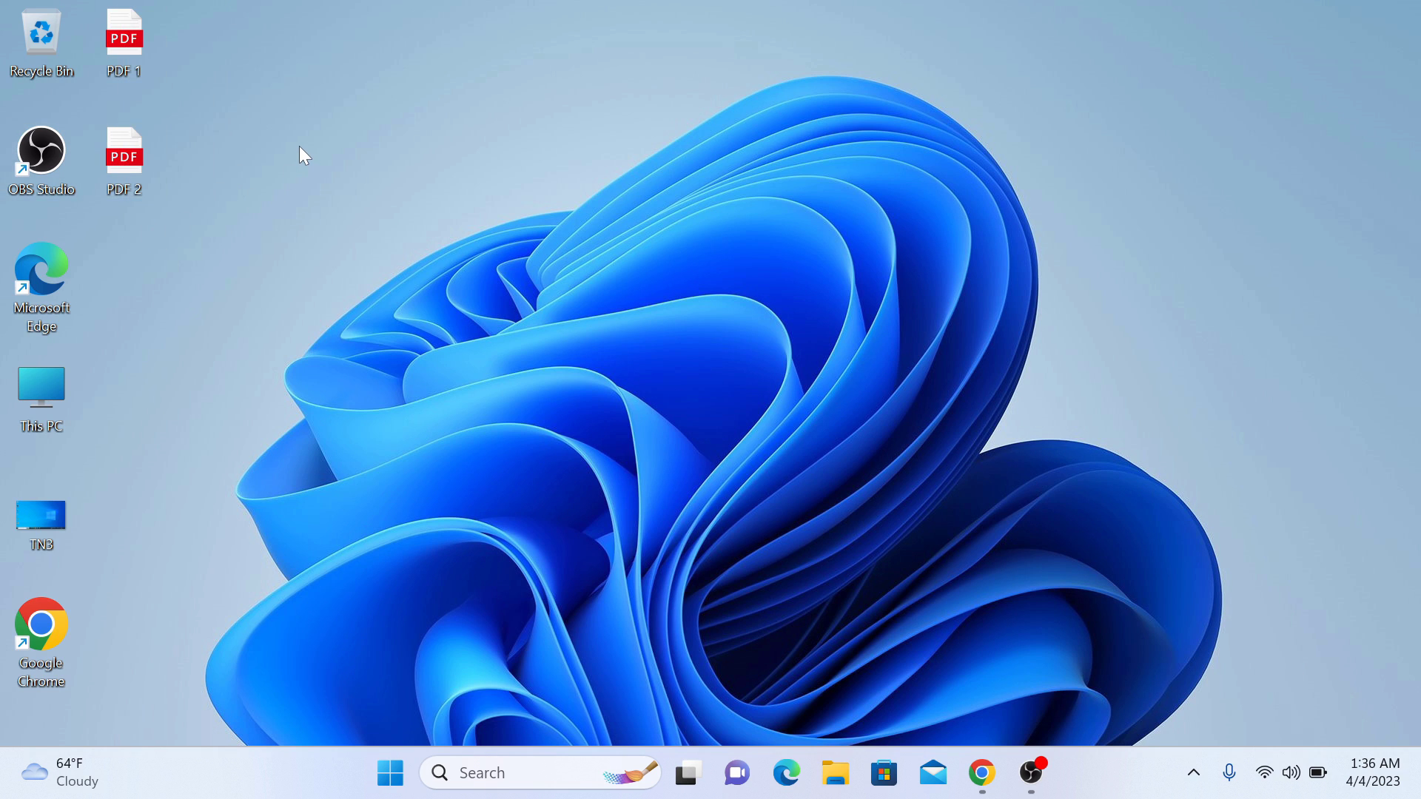
{"action": "double_click", "coordinate": [134, 38]}
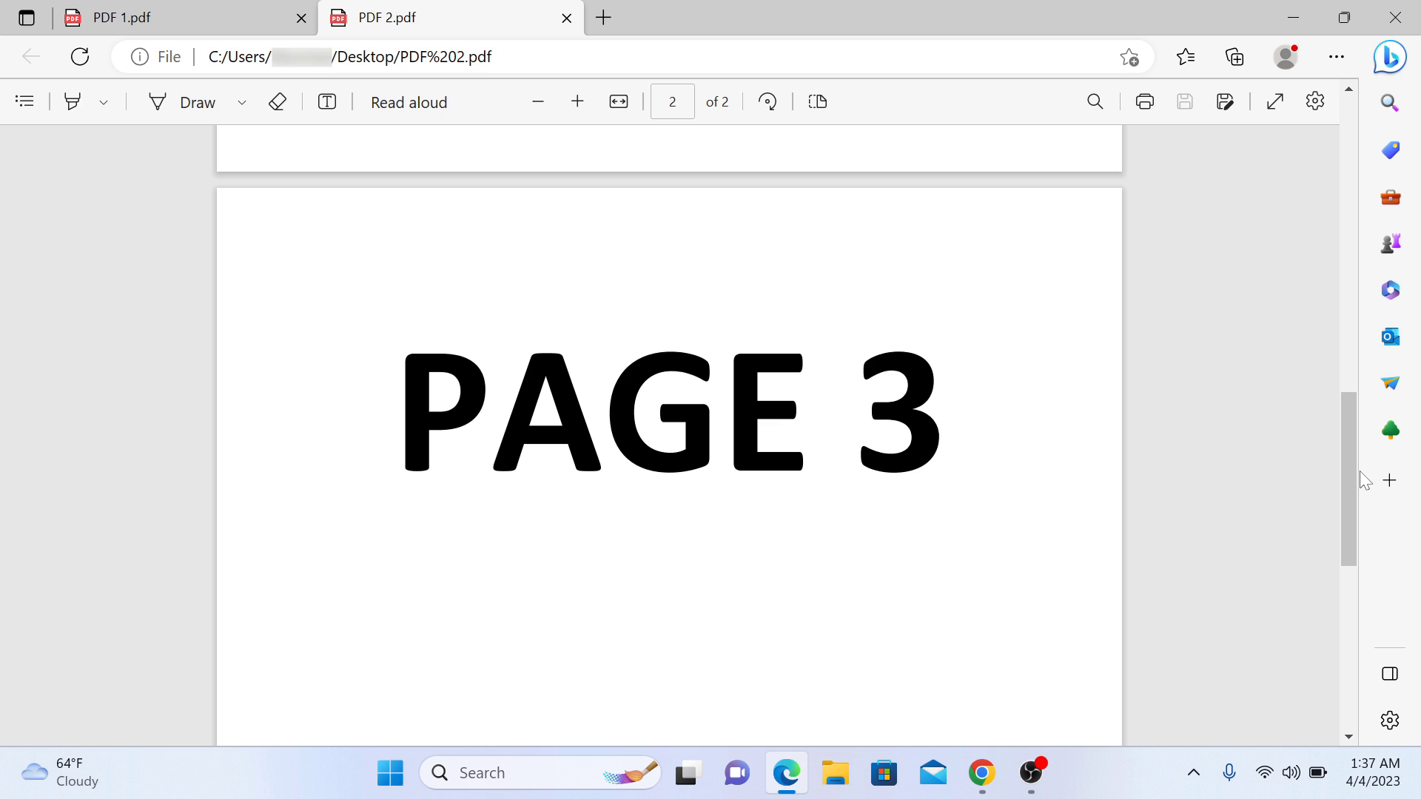
On iLovePDF's Merge PDF page, choose PDF 1 and PDF 2 from the Desktop folder
{"action": "left_click", "coordinate": [983, 773]}
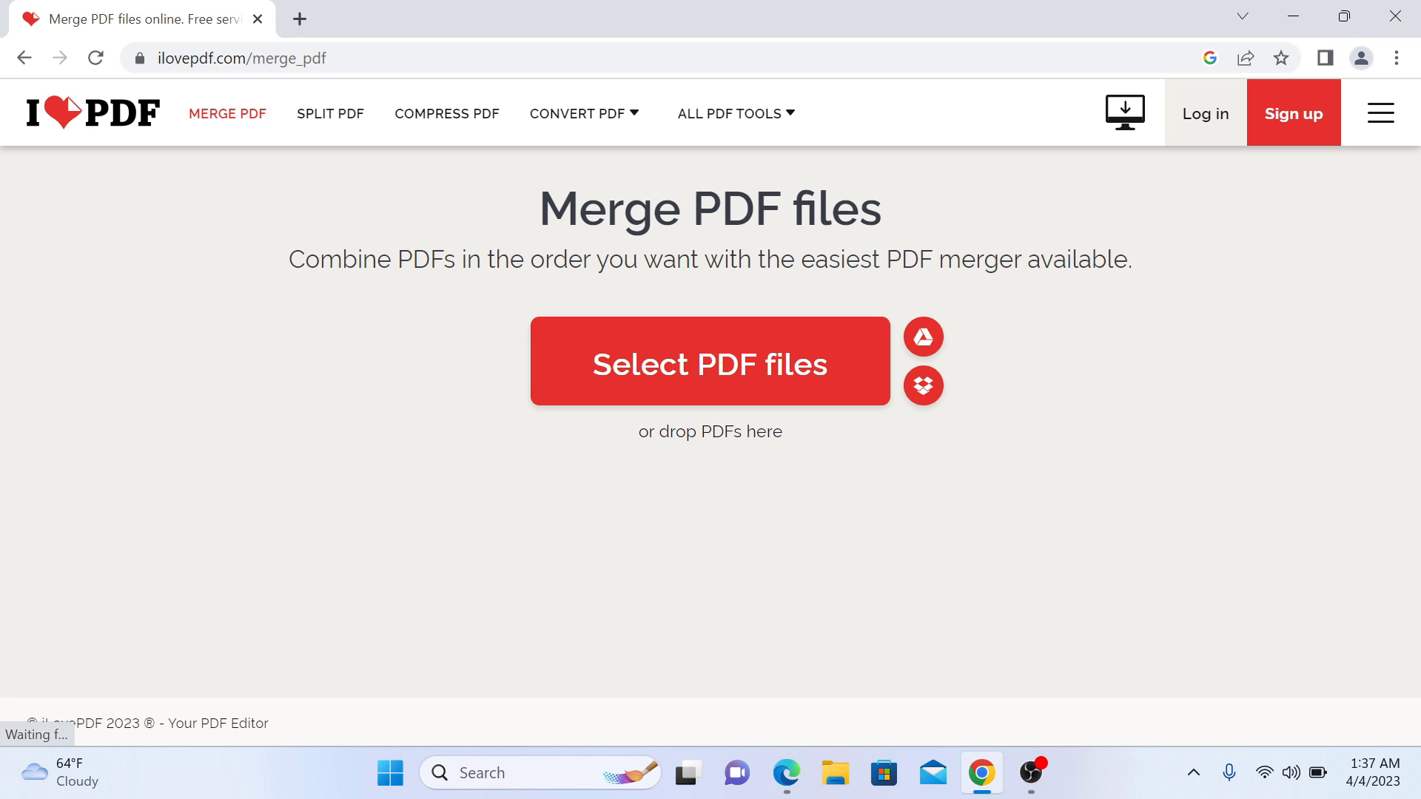
{"action": "left_click", "coordinate": [764, 361]}
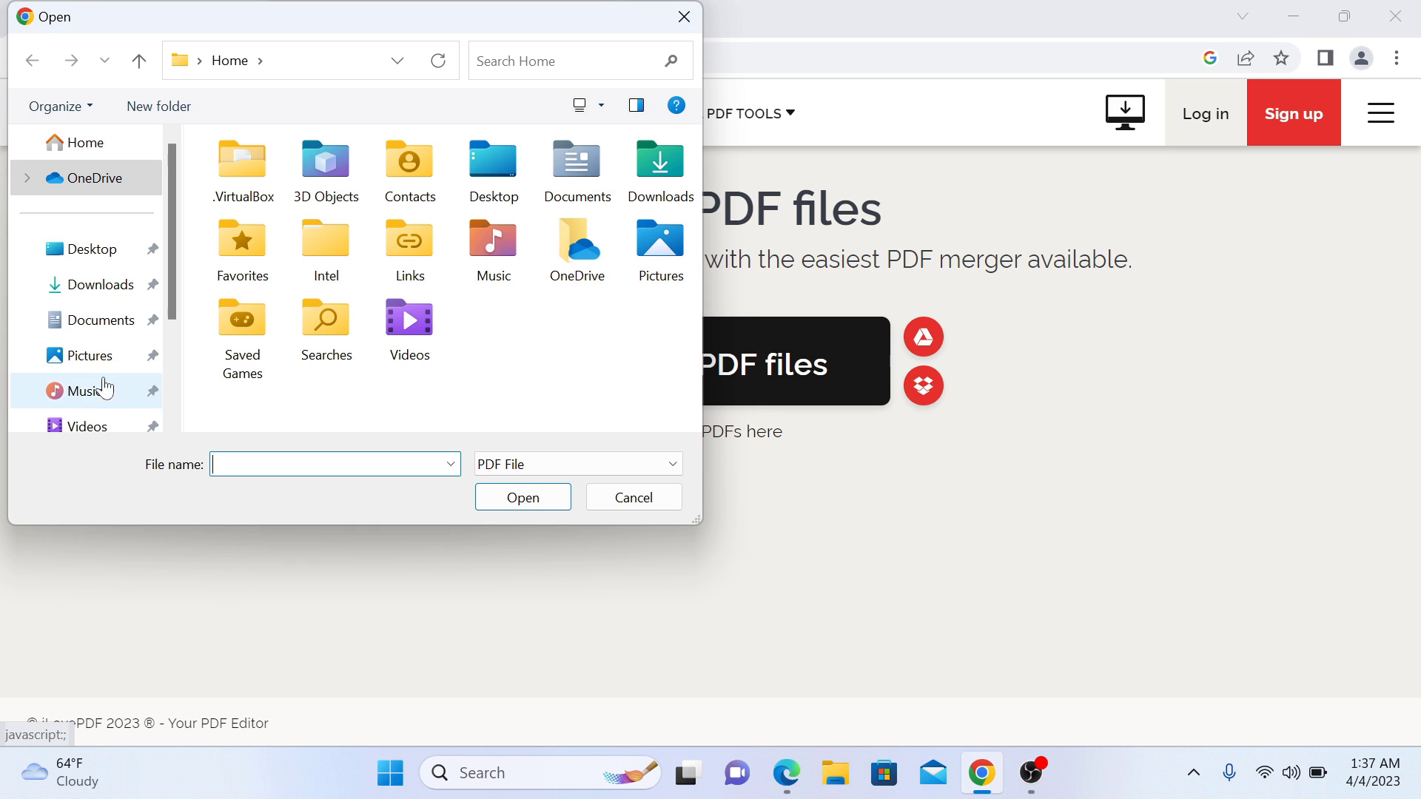
{"action": "left_click", "coordinate": [84, 251]}
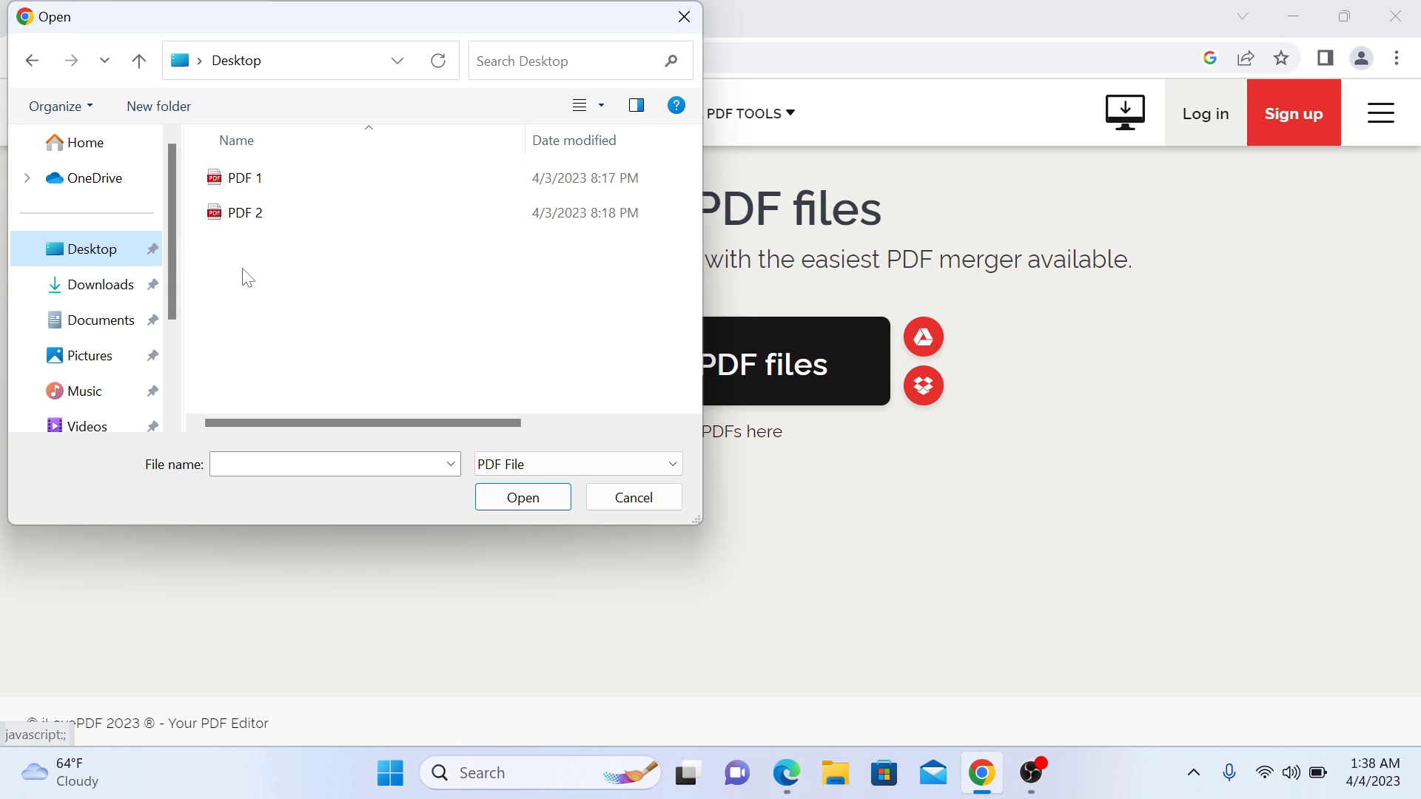
{"action": "left_click_drag", "start_coordinate": [250, 283], "coordinate": [263, 163]}
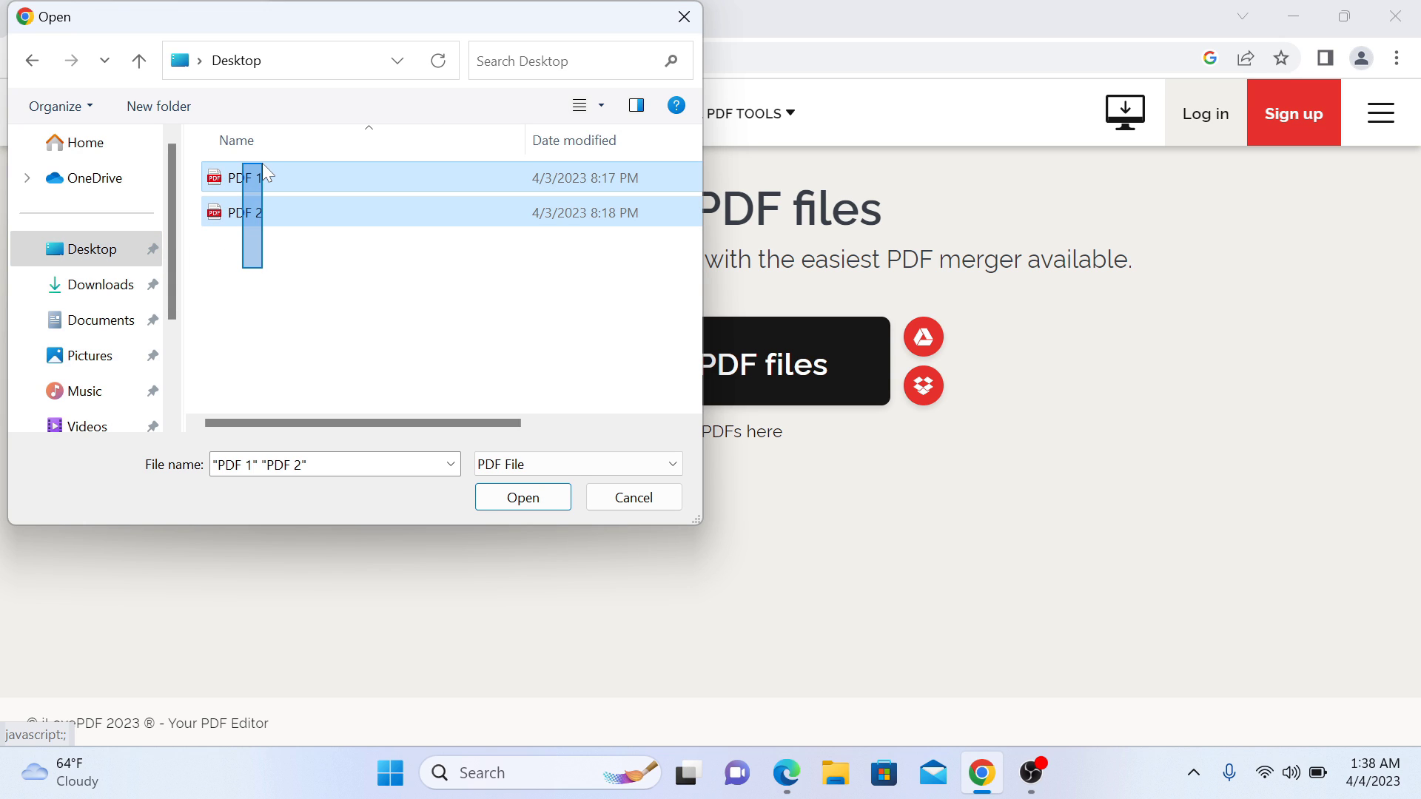
{"action": "left_click", "coordinate": [522, 498]}
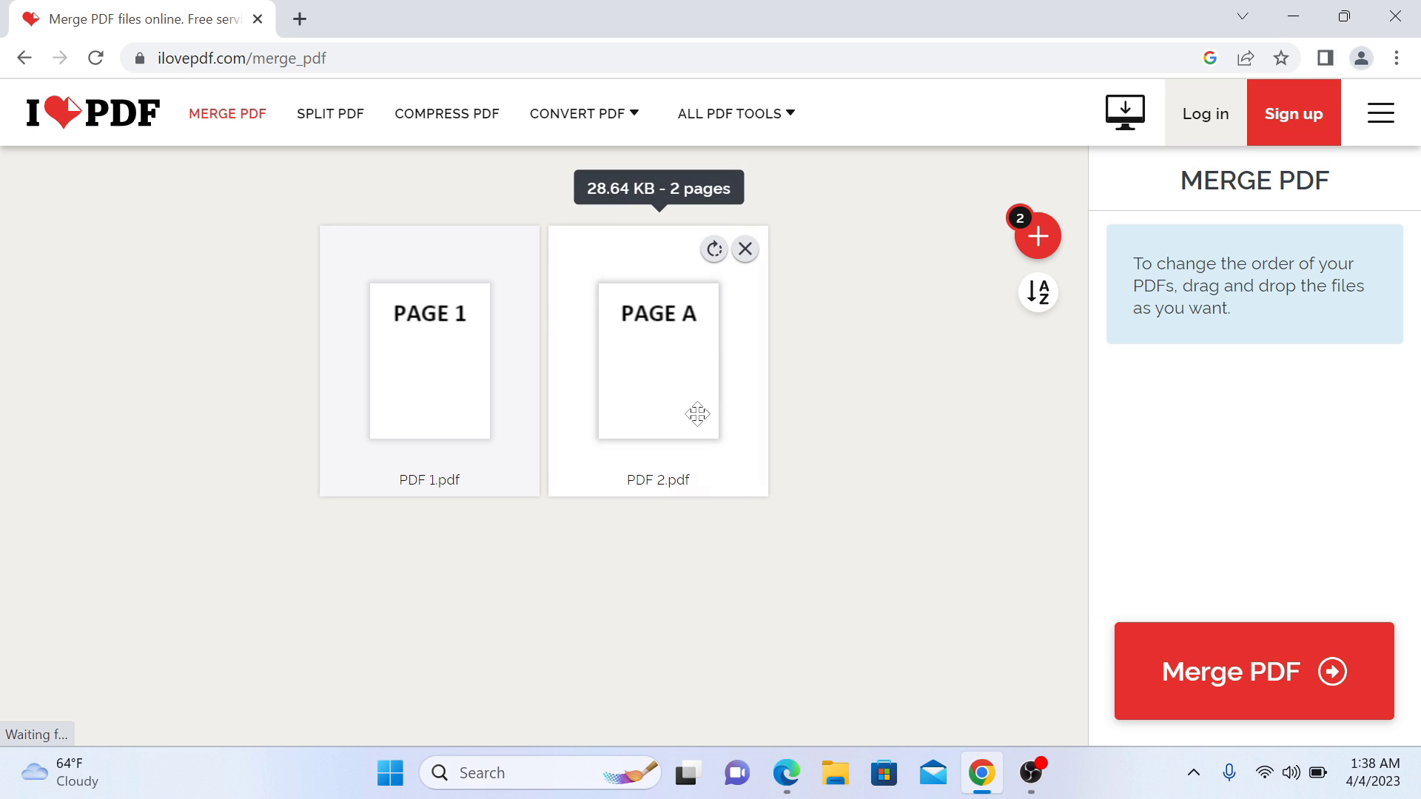
{"action": "mouse_move", "coordinate": [689, 411]}
{"action": "left_mouse_down"}
{"action": "mouse_move", "coordinate": [420, 398]}
{"action": "mouse_move", "coordinate": [752, 406]}
{"action": "left_mouse_up"}
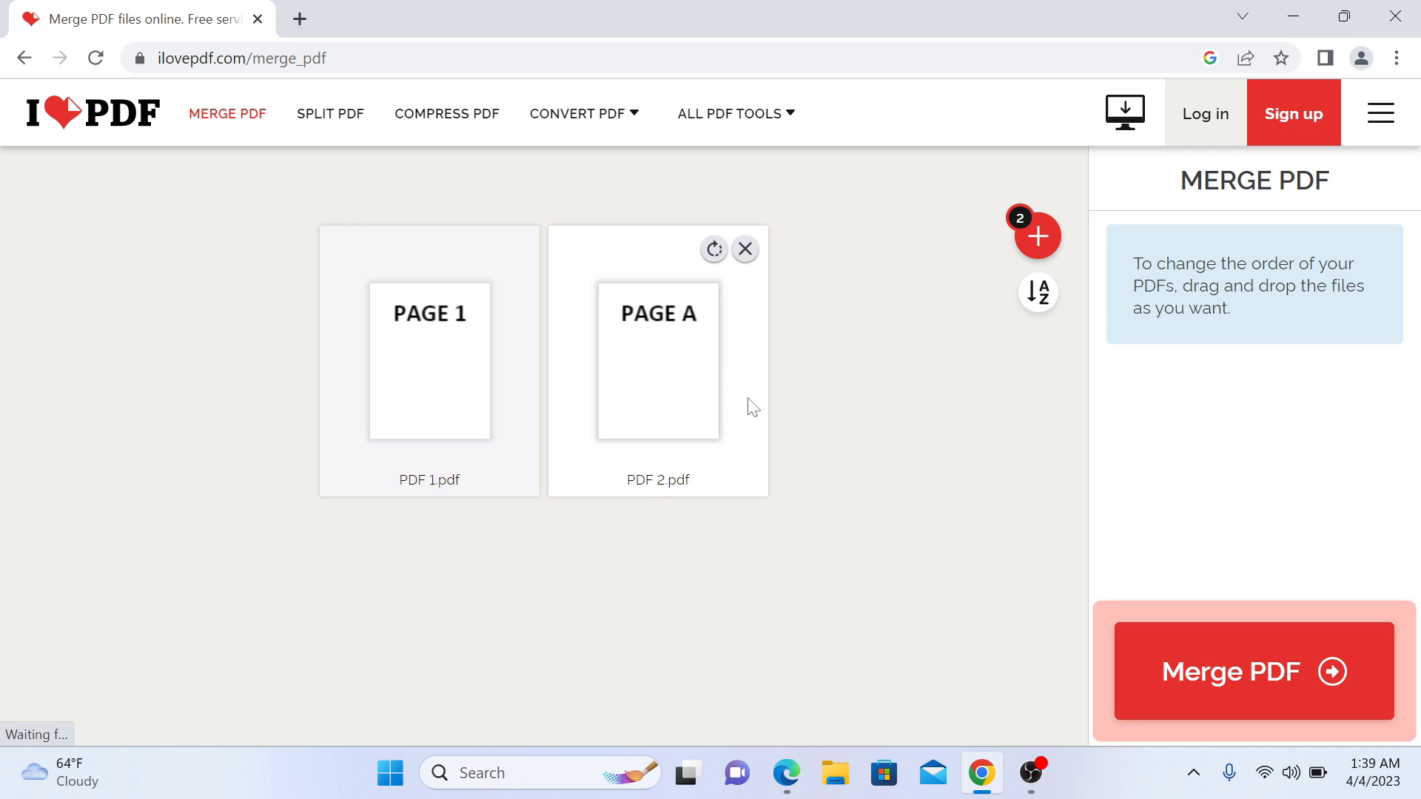
Merge PDF 1 and PDF 2, download the merged PDF, and open the download
{"action": "left_click", "coordinate": [1247, 672]}
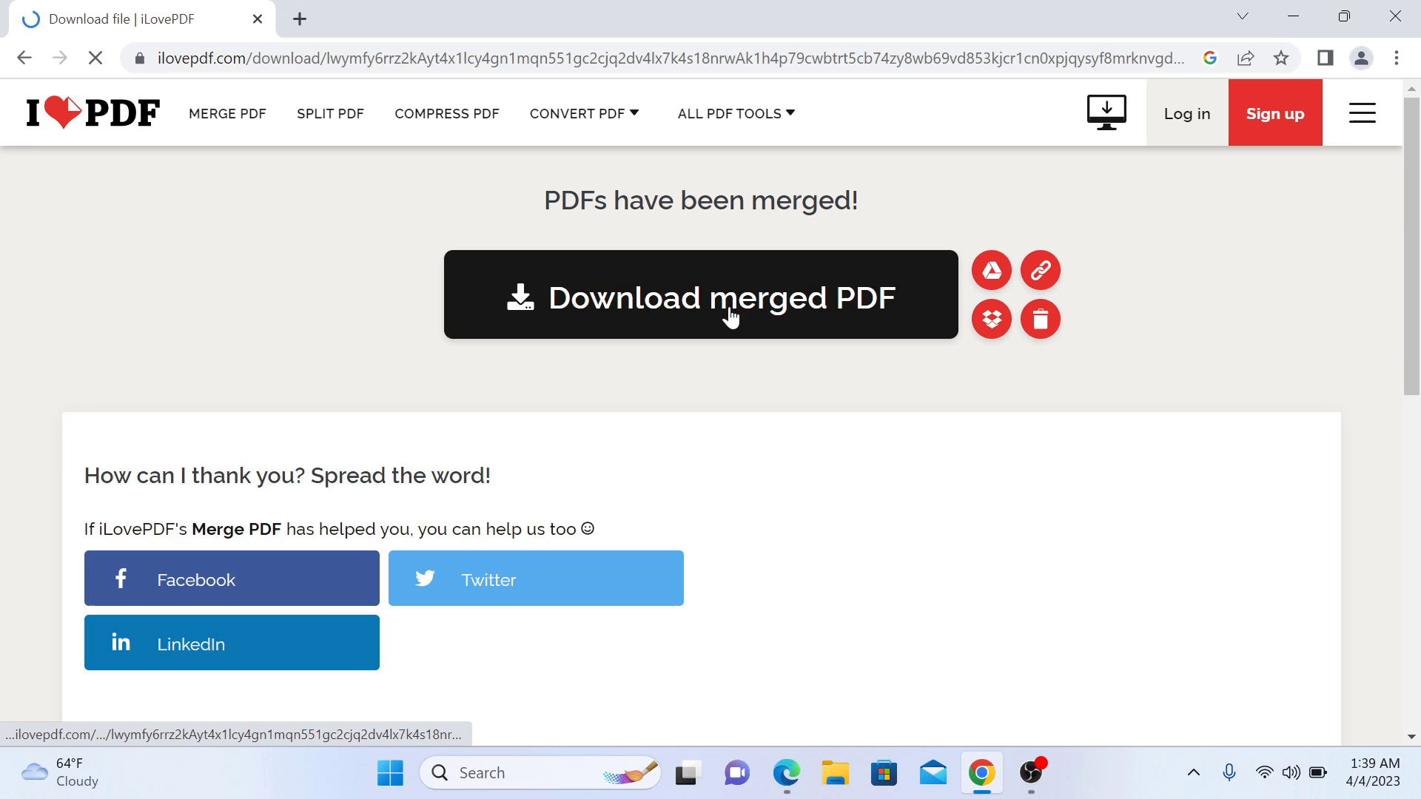
{"action": "left_click", "coordinate": [735, 305]}
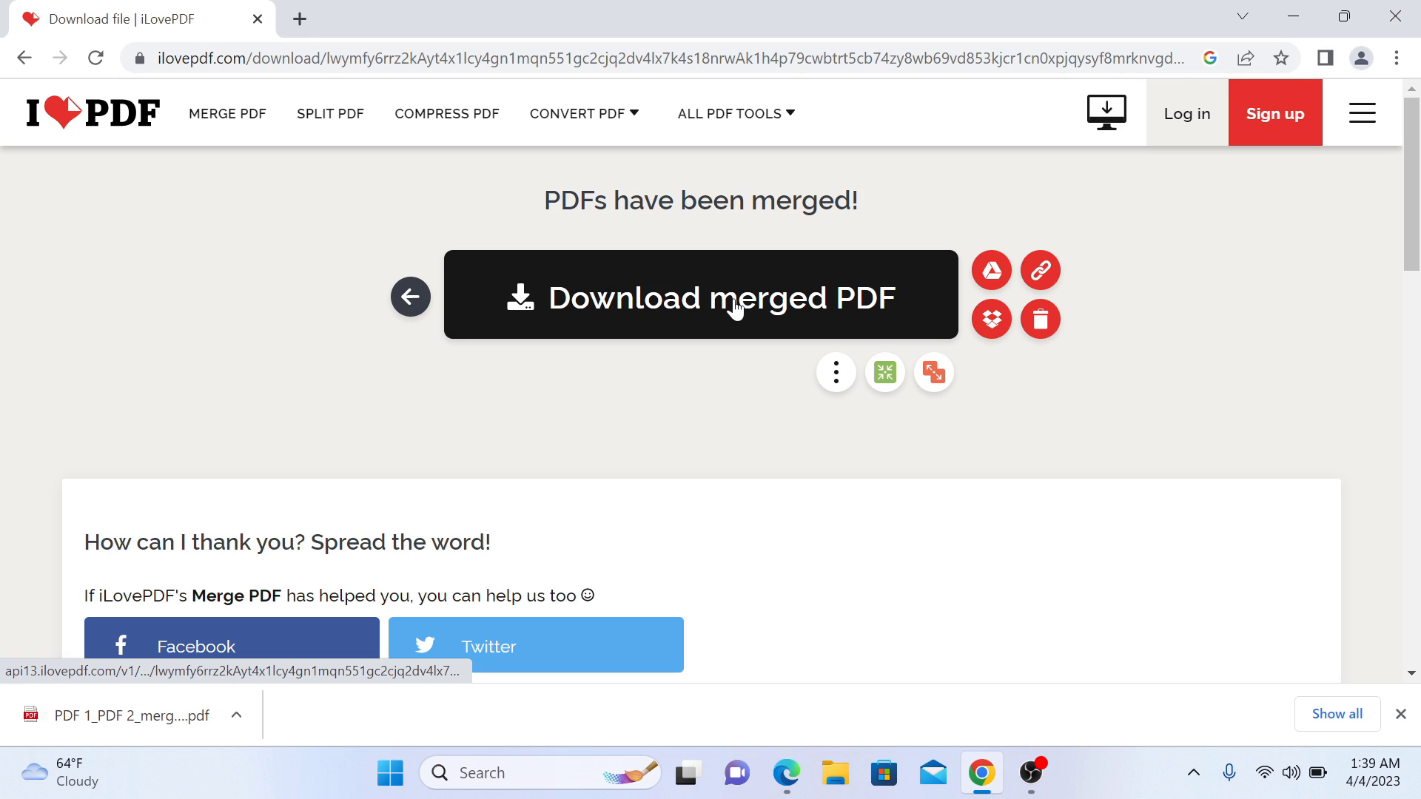
{"action": "left_click", "coordinate": [135, 717]}
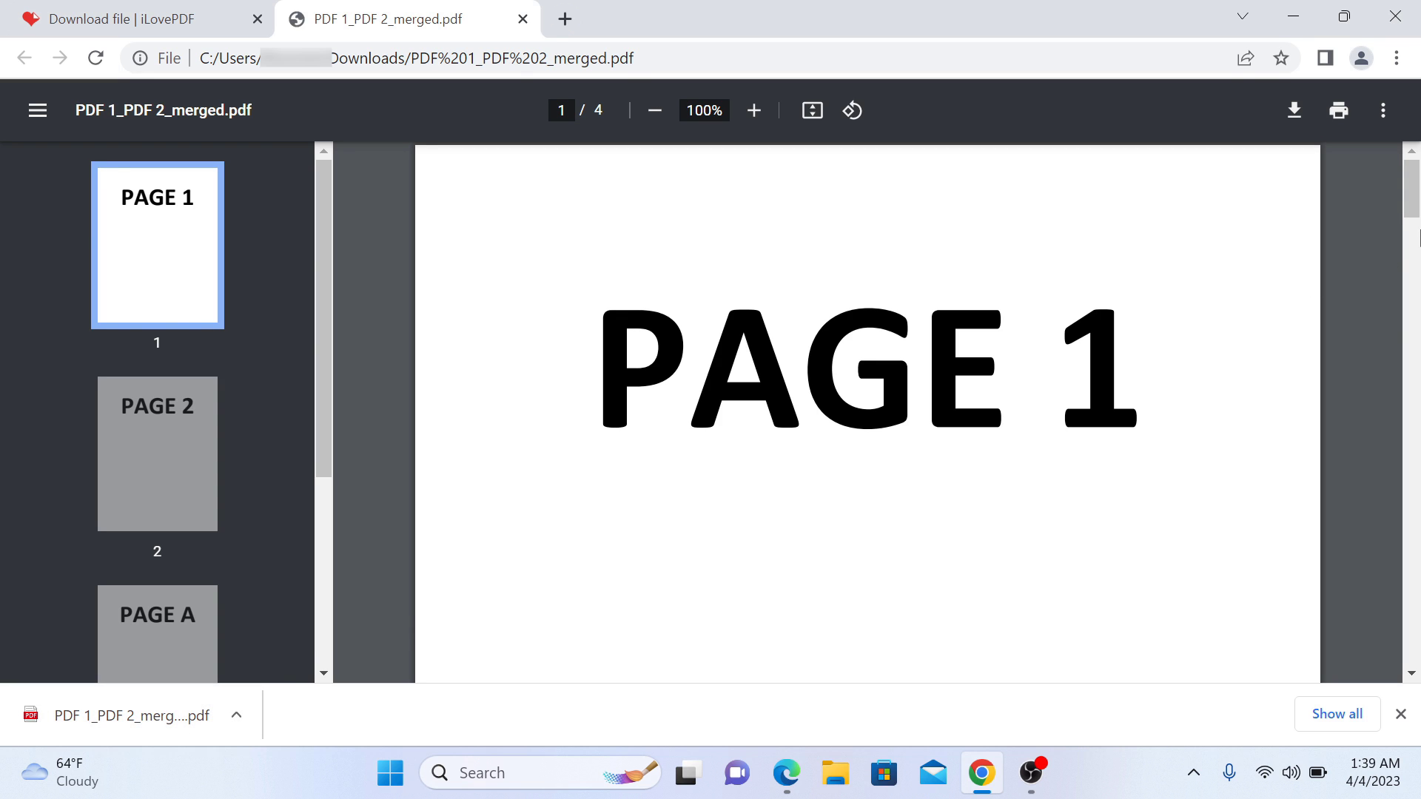
{"action": "mouse_move", "coordinate": [1412, 199]}
{"action": "left_mouse_down"}
{"action": "mouse_move", "coordinate": [1412, 545]}
{"action": "mouse_move", "coordinate": [1411, 506]}
{"action": "left_mouse_up"}
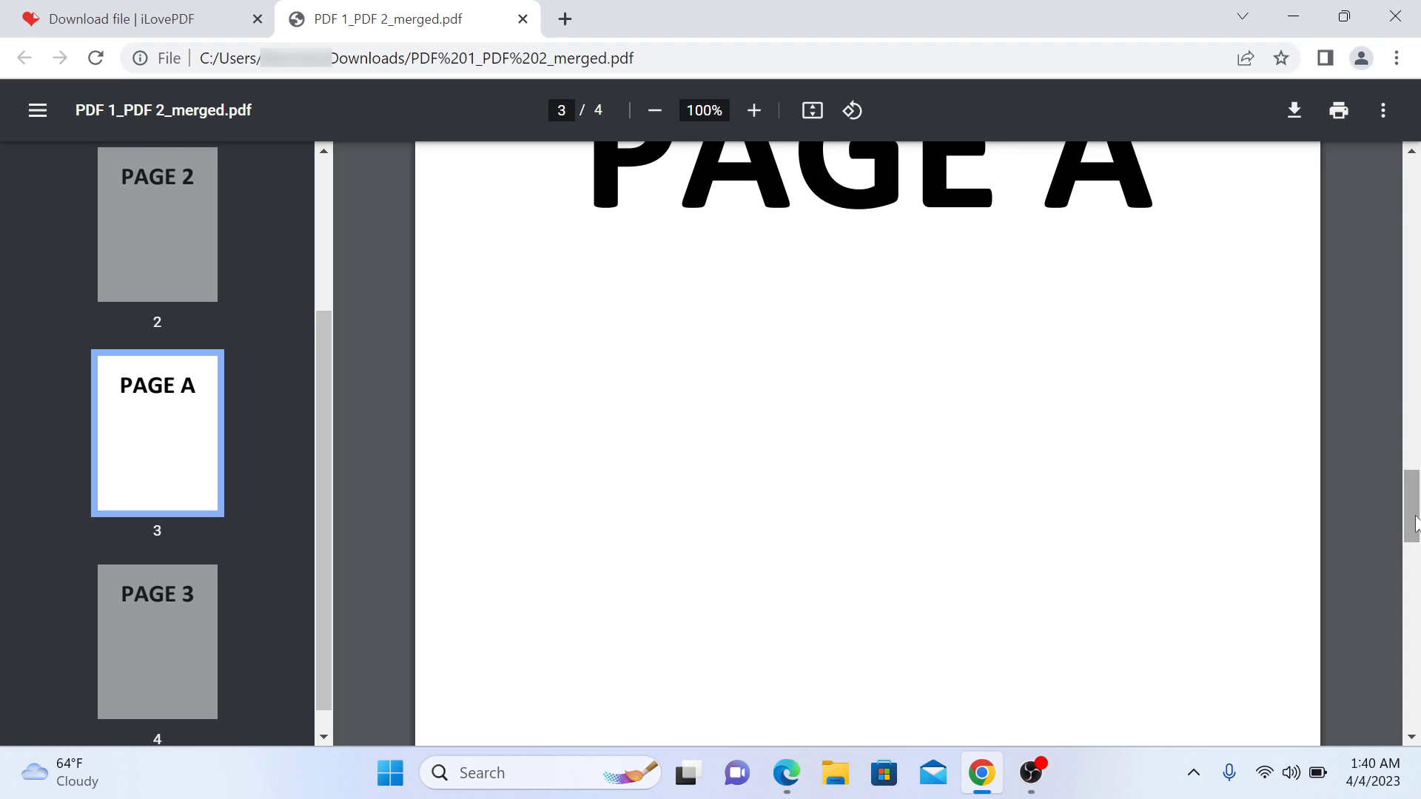
{"action": "left_click_drag", "start_coordinate": [1411, 505], "coordinate": [1412, 217]}
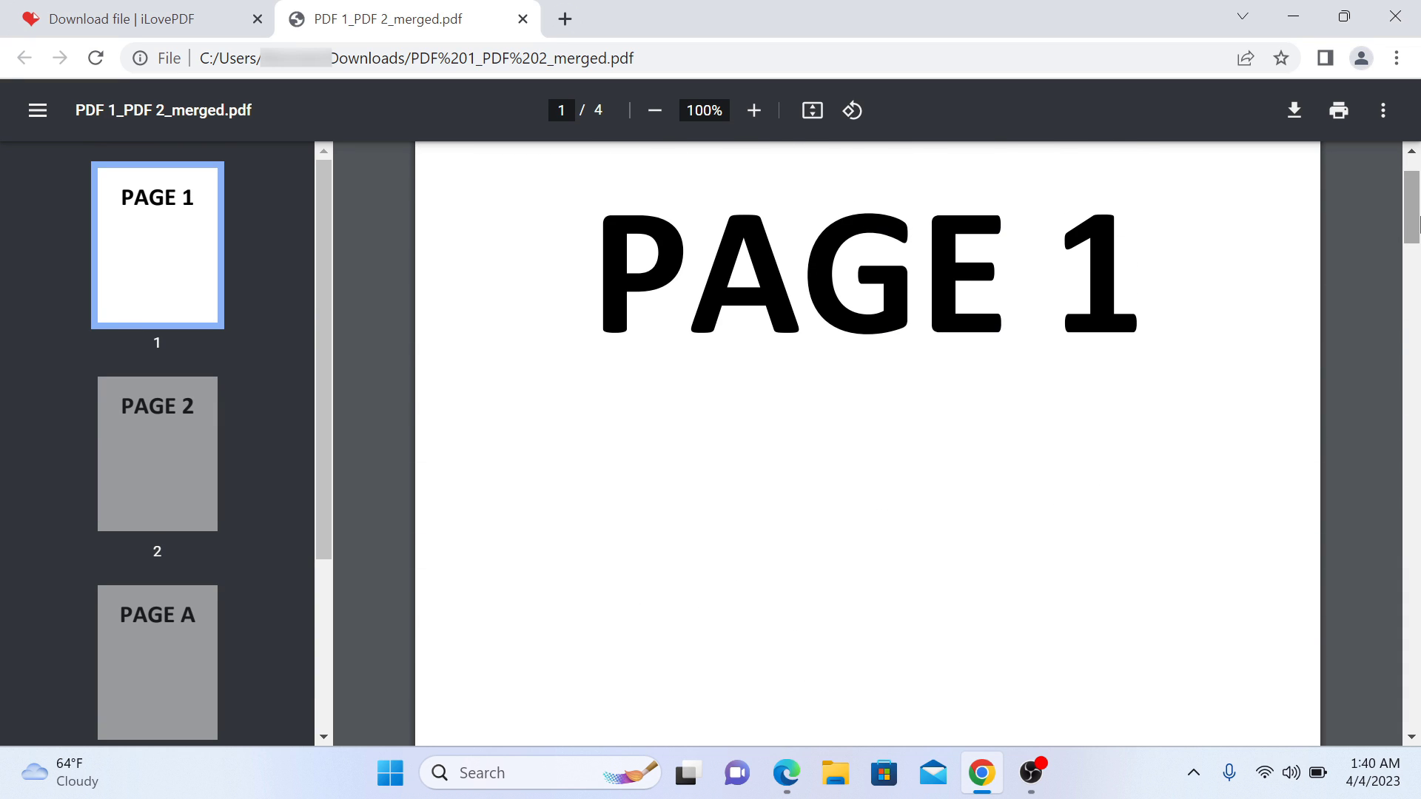
Minimize the Chrome and Edge windows to reveal the desktop
{"action": "left_click", "coordinate": [1296, 14]}
{"action": "left_click", "coordinate": [1298, 14]}
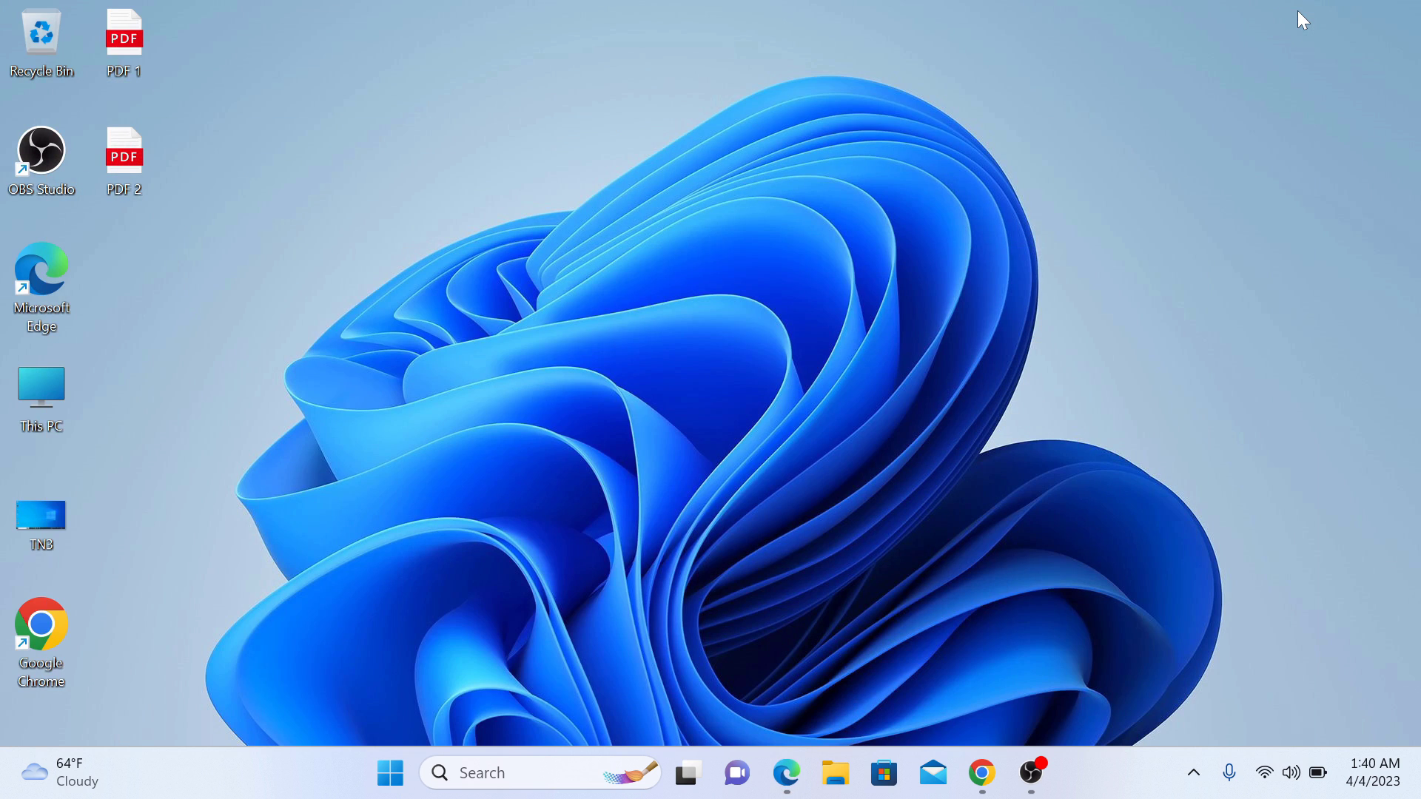